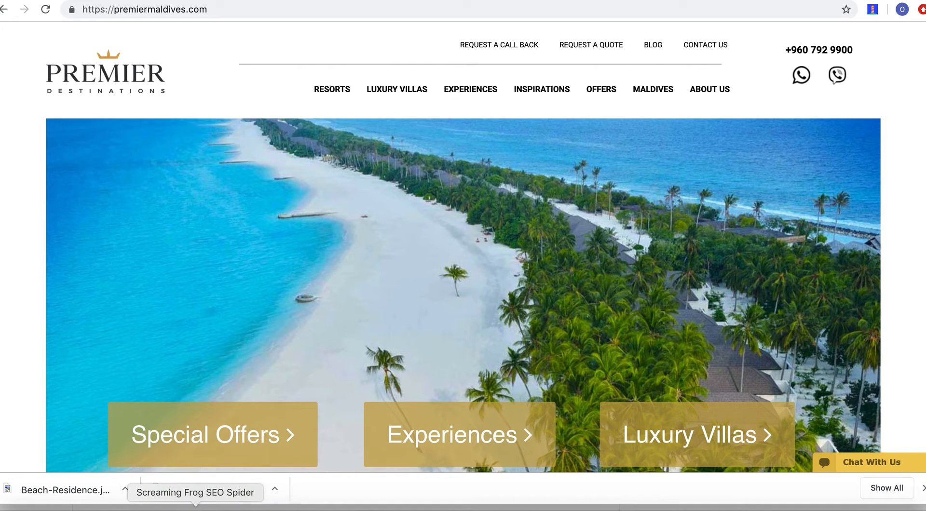
Switch to Screaming Frog SEO Spider, open the spider configuration, and accept the basic settings with Check Images enabled.
click(195, 509)
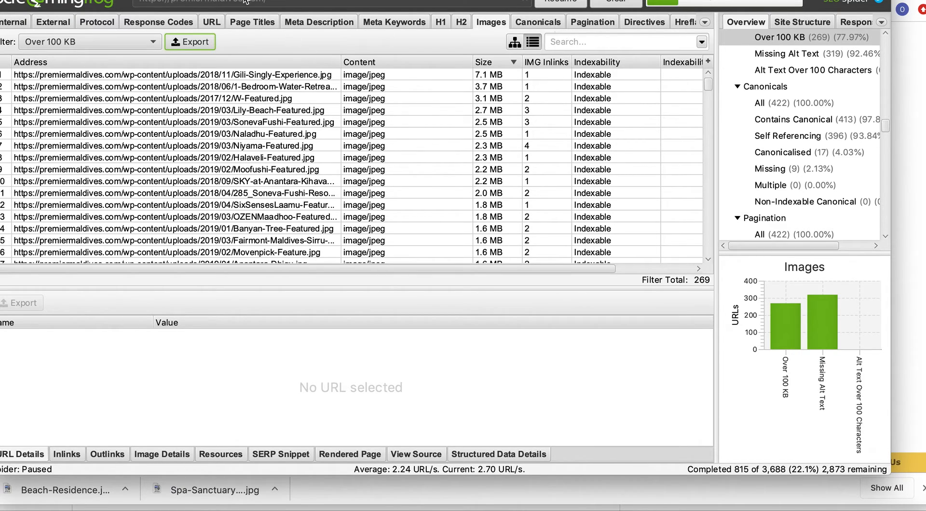
click(210, 0)
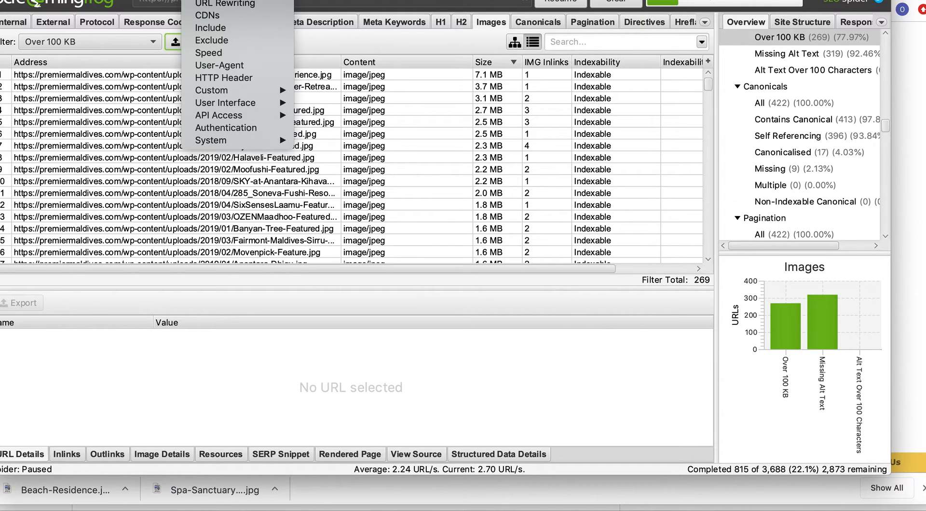
click(212, 0)
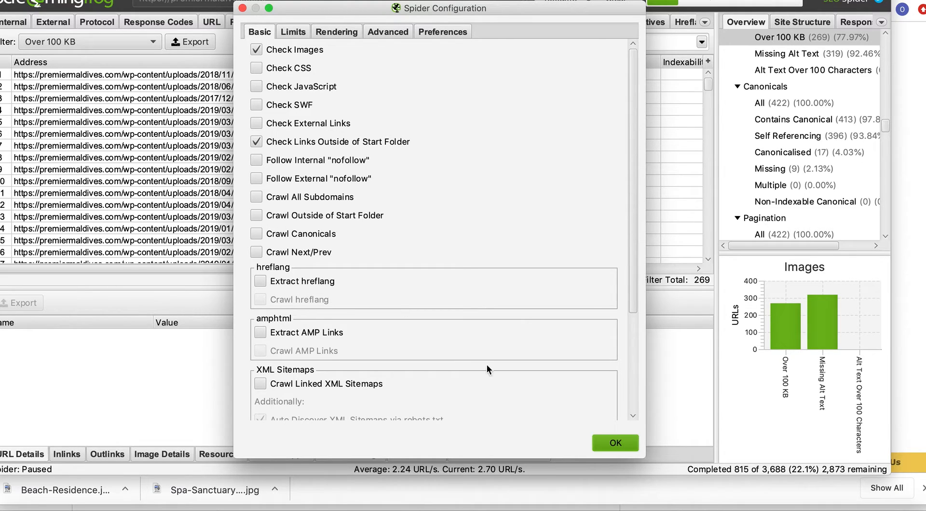
click(624, 442)
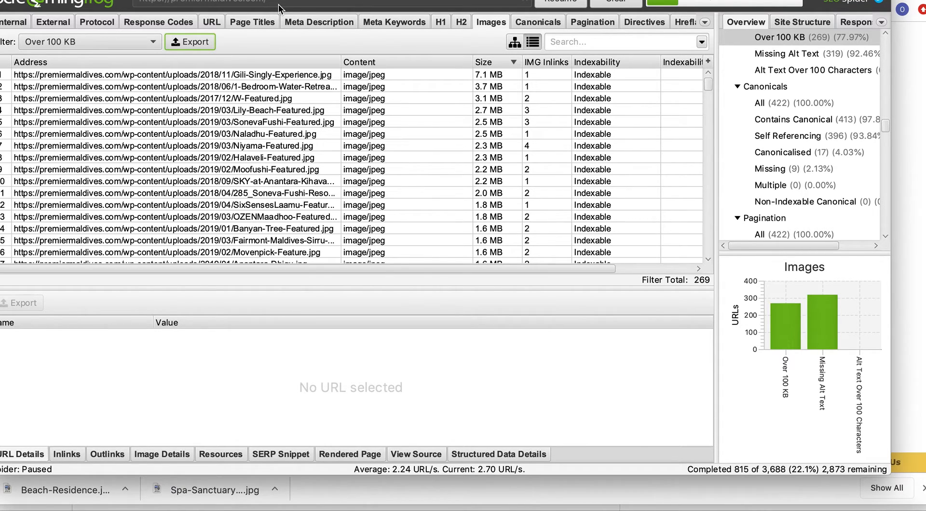
Resume the crawl, keep the image list filtered to Over 100 KB, and stop the crawl again.
click(564, 6)
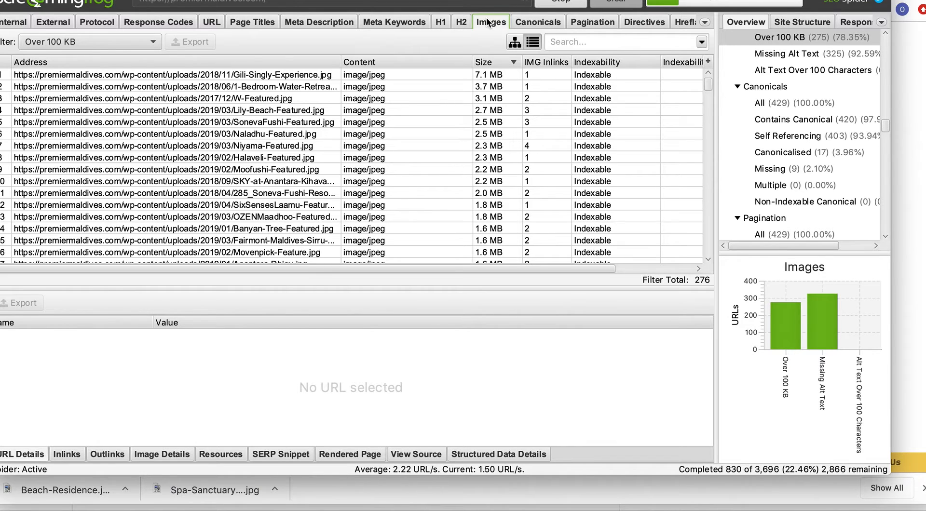
click(151, 41)
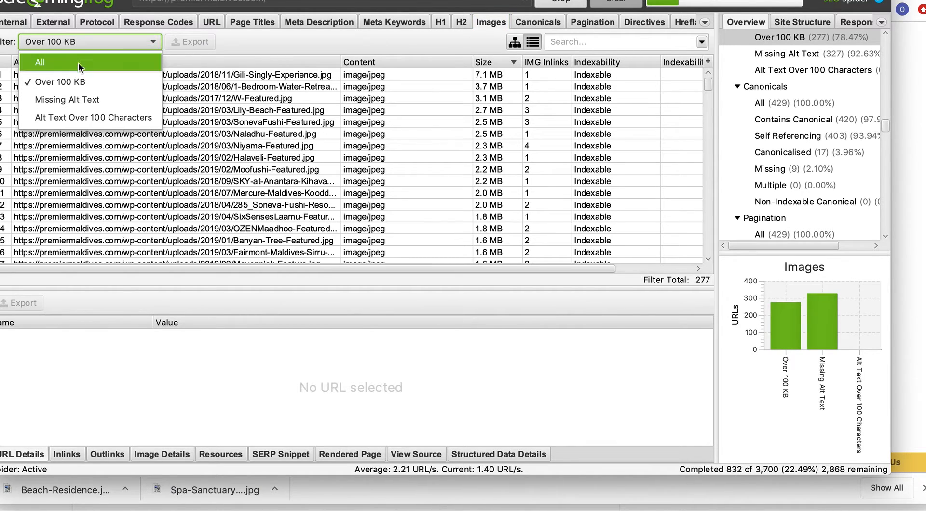
click(72, 82)
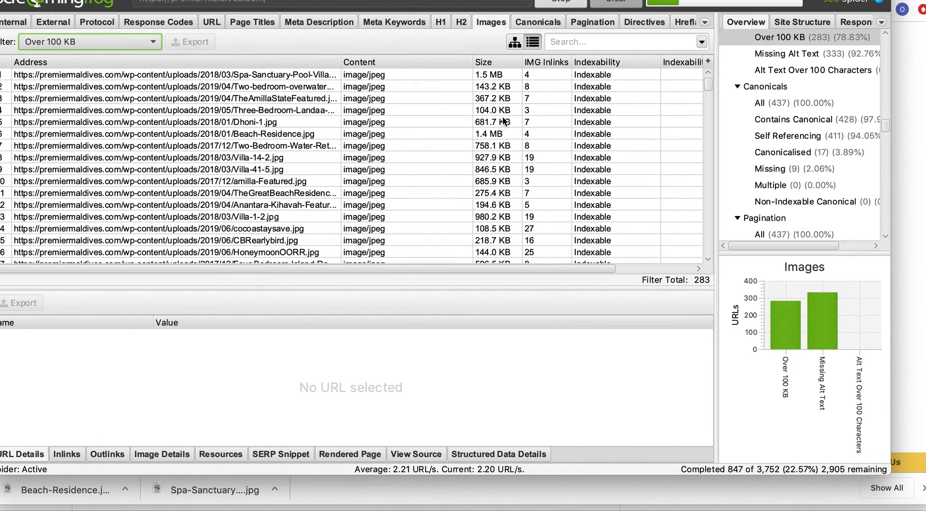
click(561, 2)
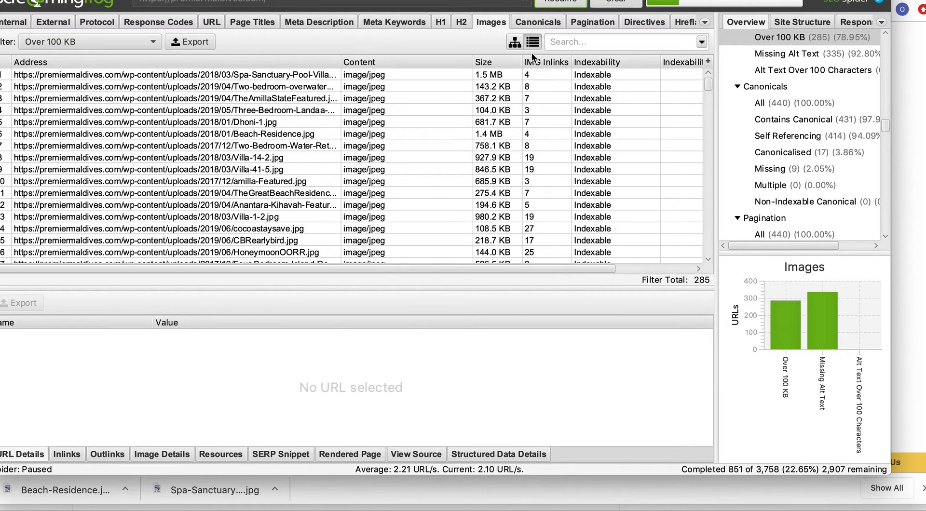
Sort the filtered images by size, largest first, and look at the comma separated values export without saving.
click(490, 61)
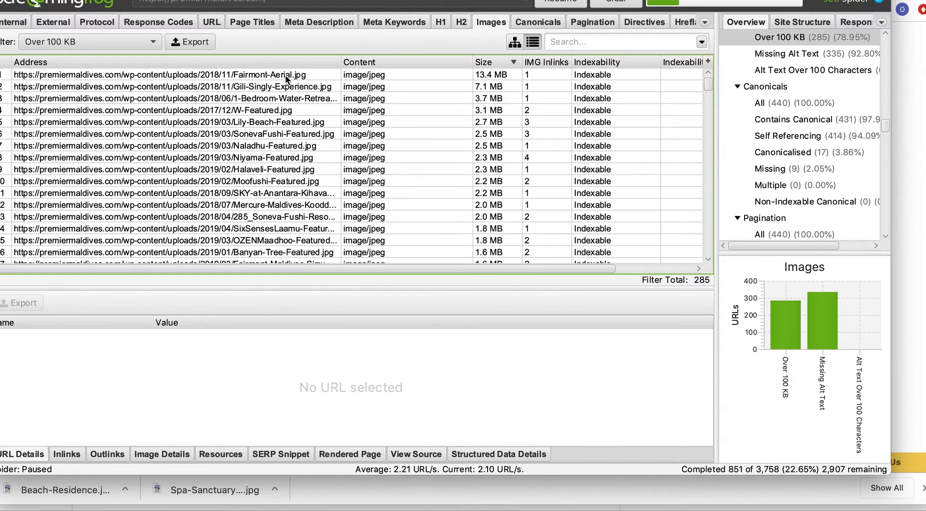
click(191, 41)
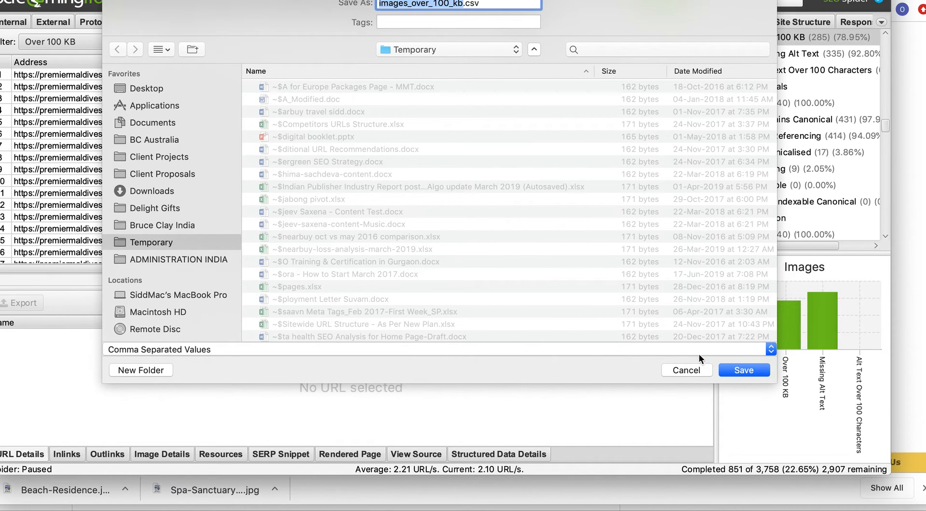
click(695, 369)
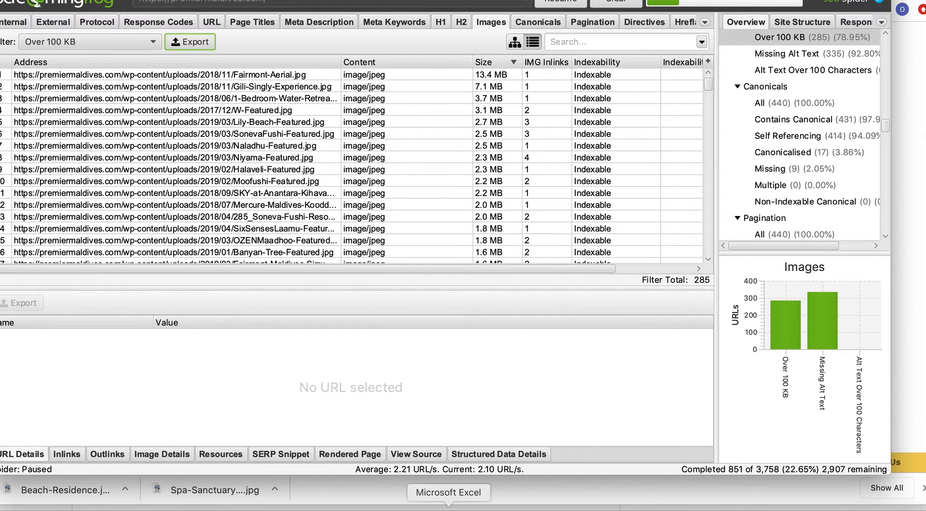
Switch to Microsoft Excel and copy the Beach-Residence.jpg address from cell A8 of the images_over_100_kb sheet.
click(449, 506)
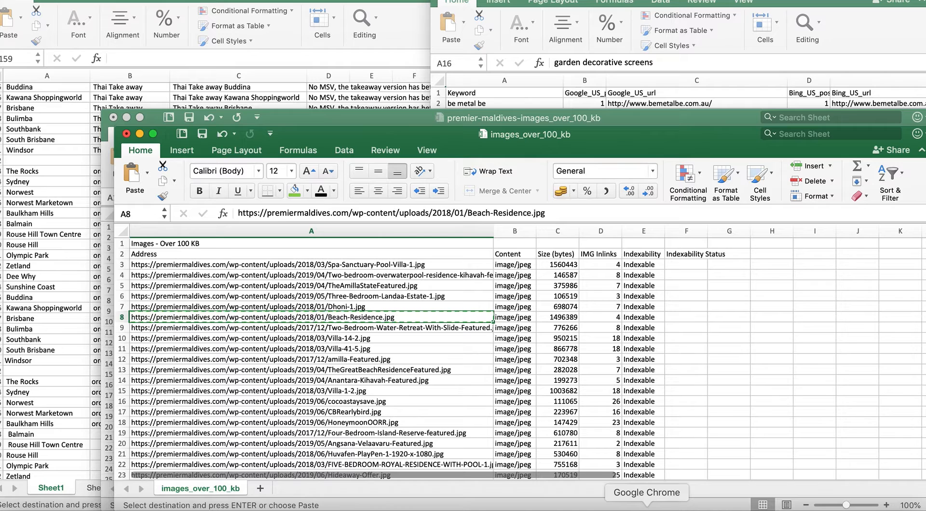
drag(340, 261, 361, 453)
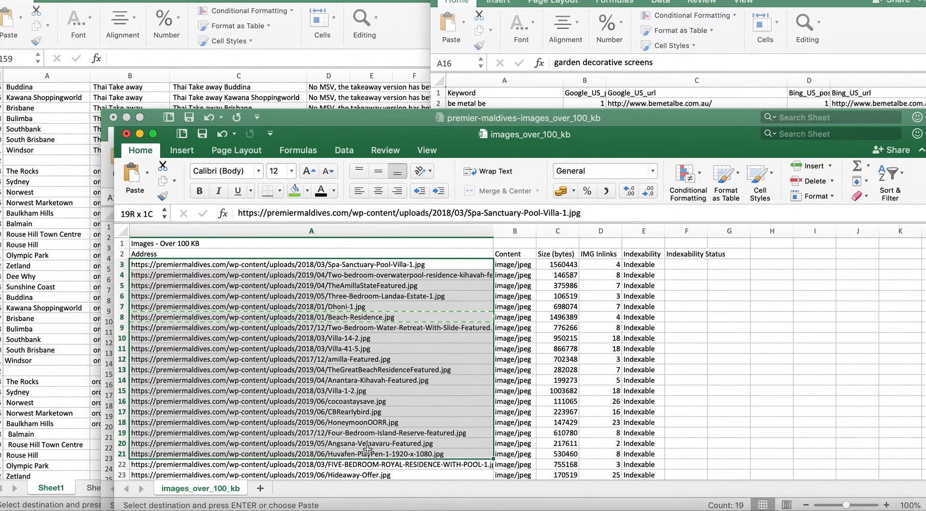
click(426, 318)
key(Escape)
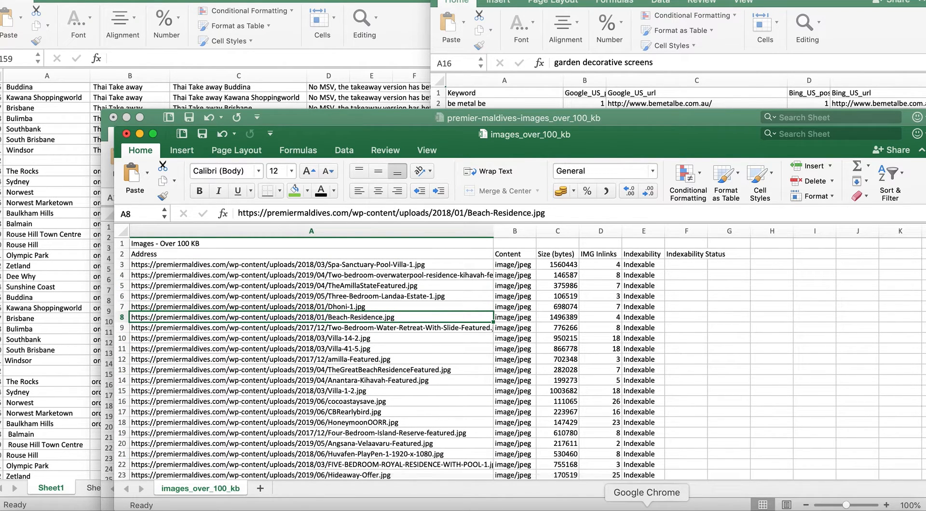
click(647, 509)
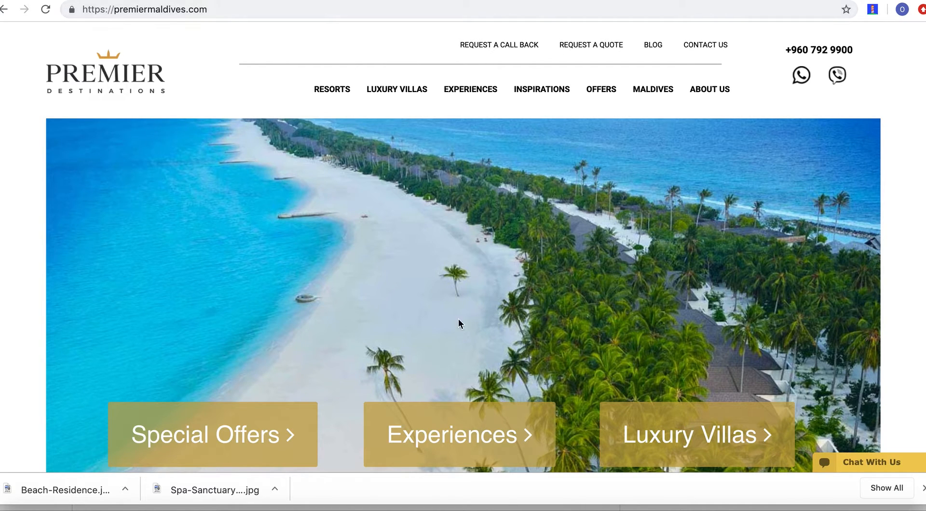
click(448, 509)
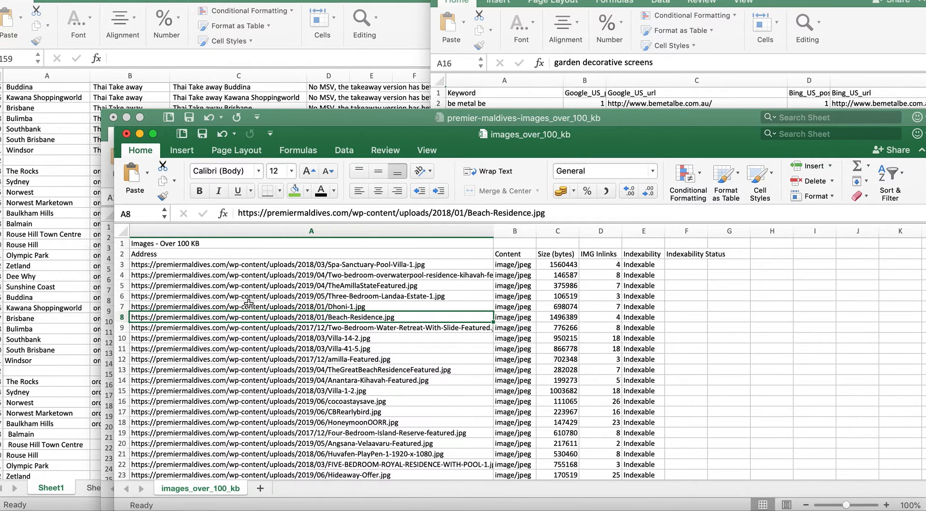
key(cmd+c)
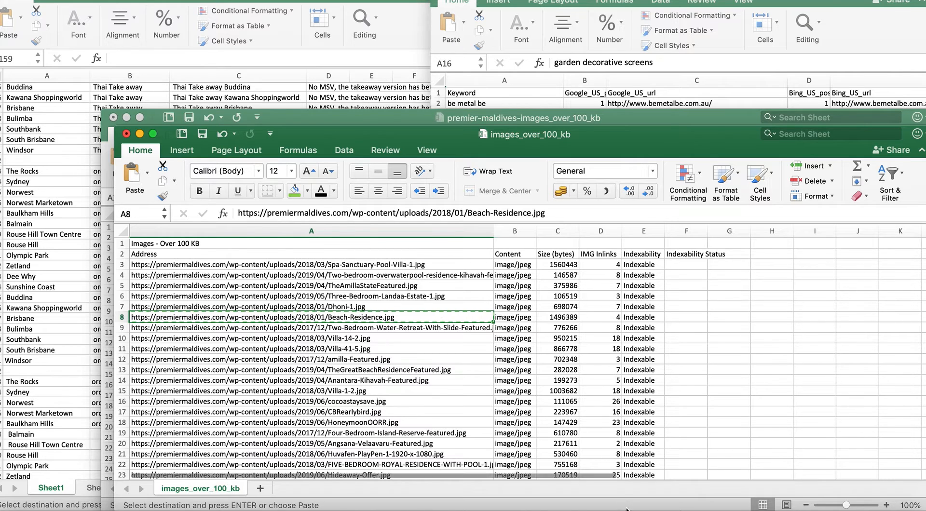
Switch to Google Chrome and load the copied Beach-Residence.jpg image address.
click(647, 509)
click(411, 9)
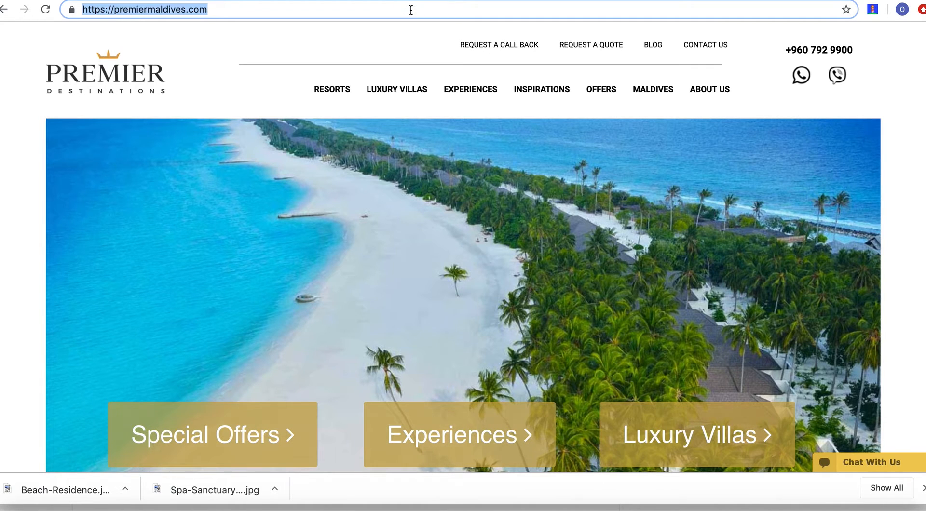
key(super+v)
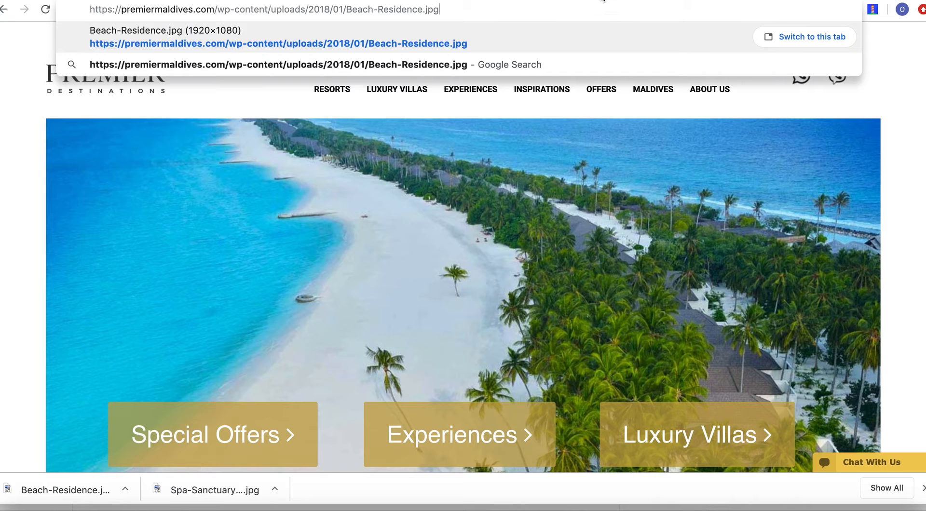
key(Return)
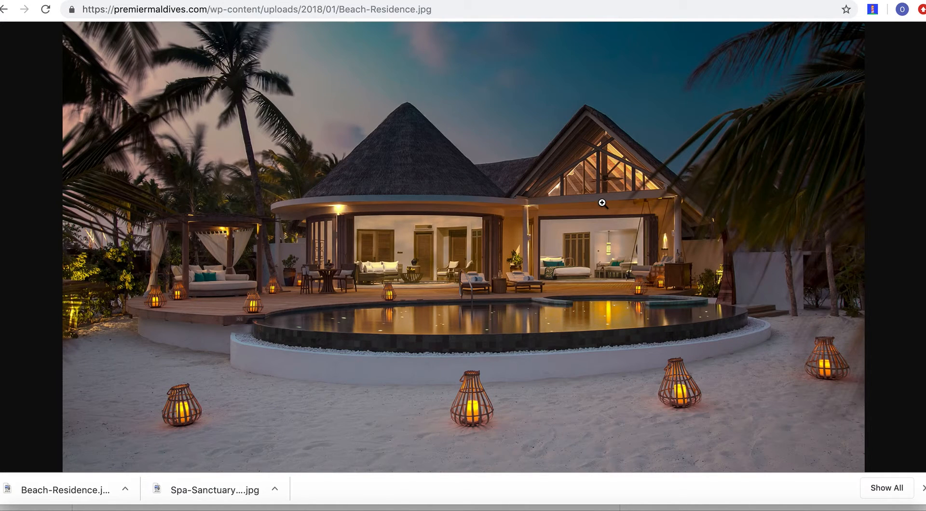
right_click(434, 209)
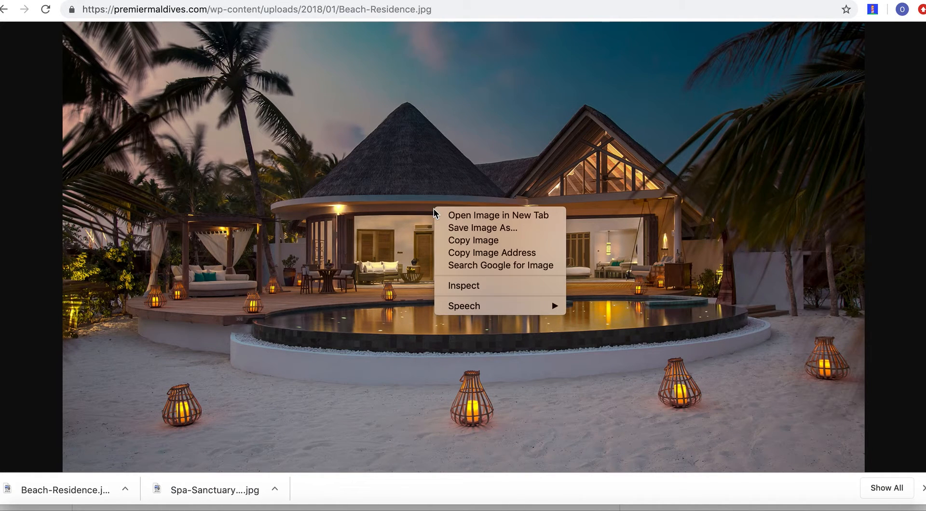
click(478, 228)
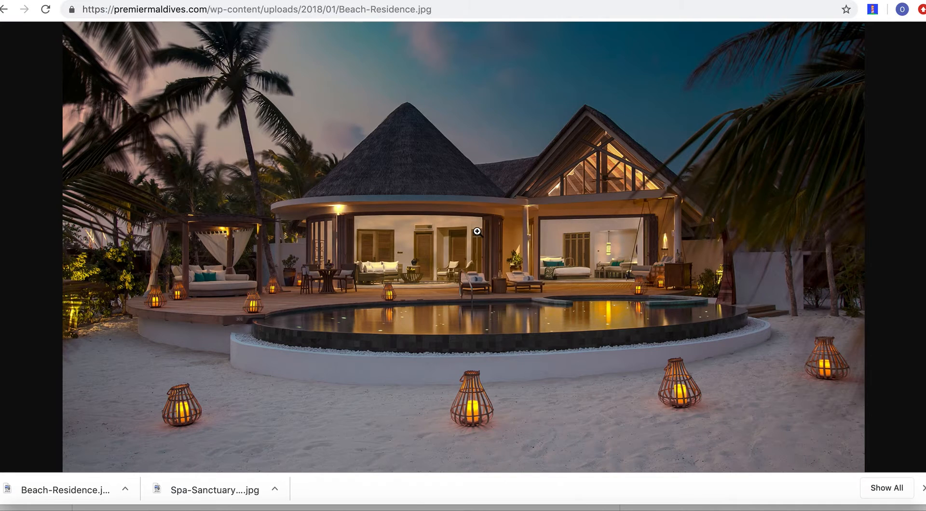
click(650, 404)
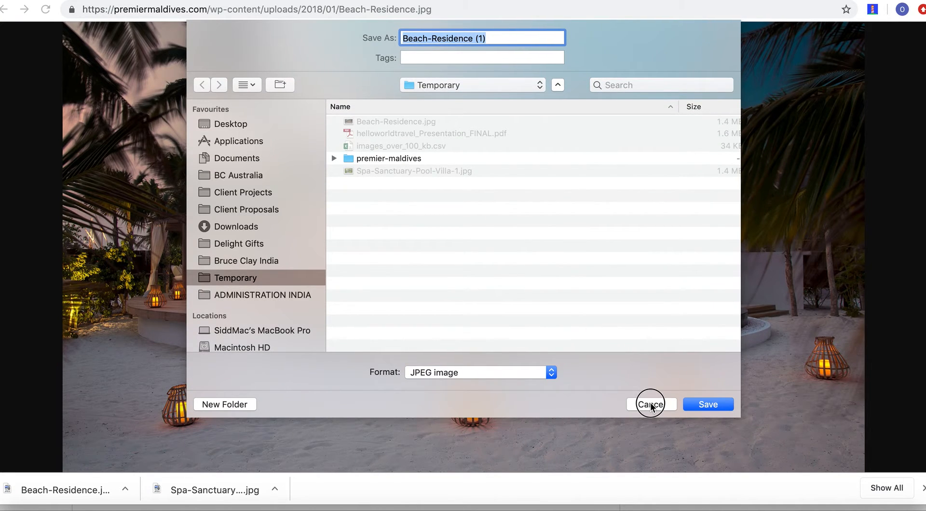
Go to the TinyPNG page and upload Beach-Residence.jpg and Spa-Sanctuary-Pool-Villa-1.jpg from the Temporary folder for compression.
click(923, 488)
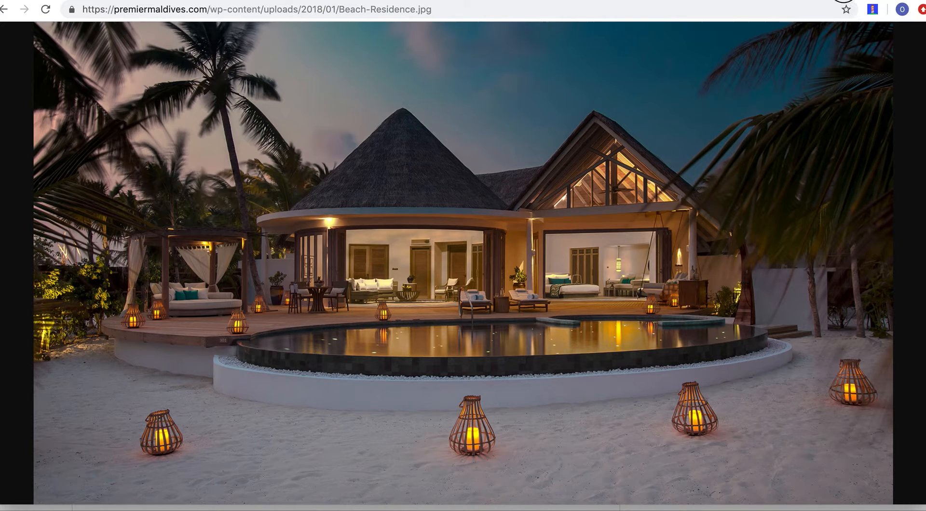
click(841, 1)
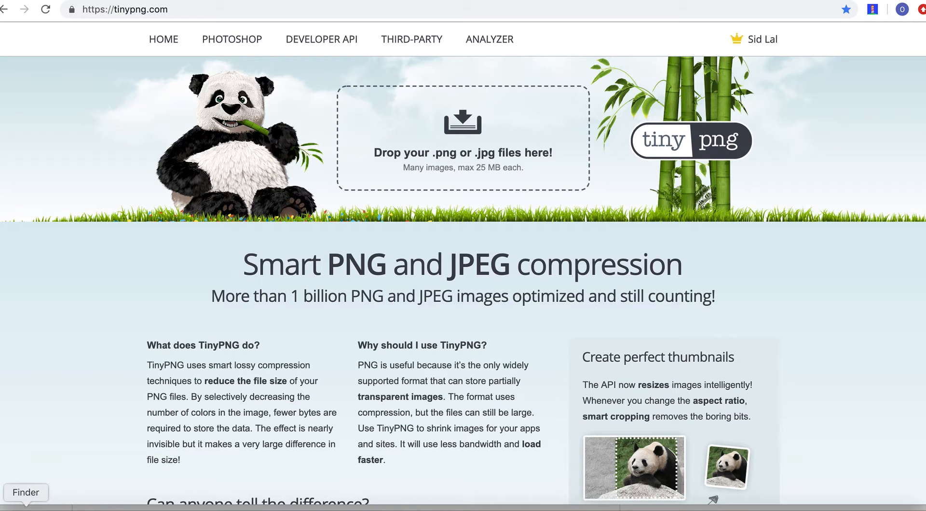
click(27, 507)
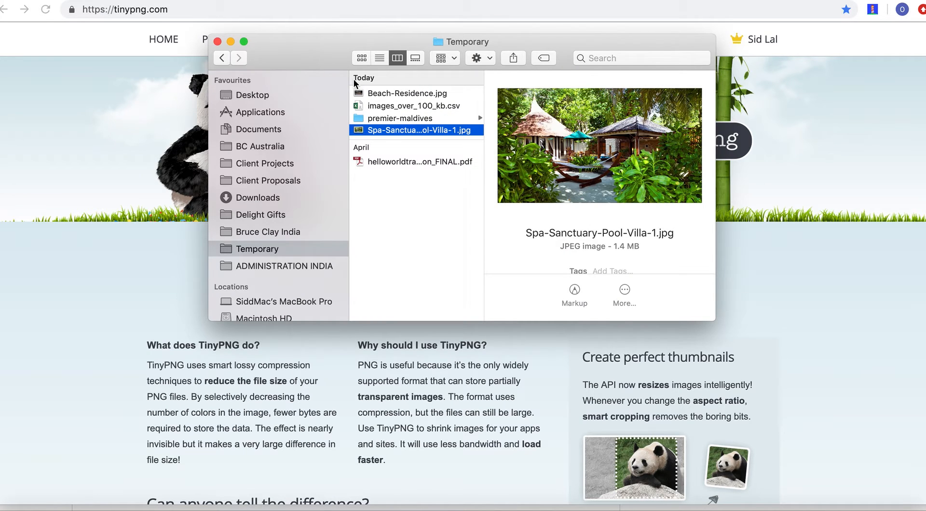
drag(326, 51, 401, 240)
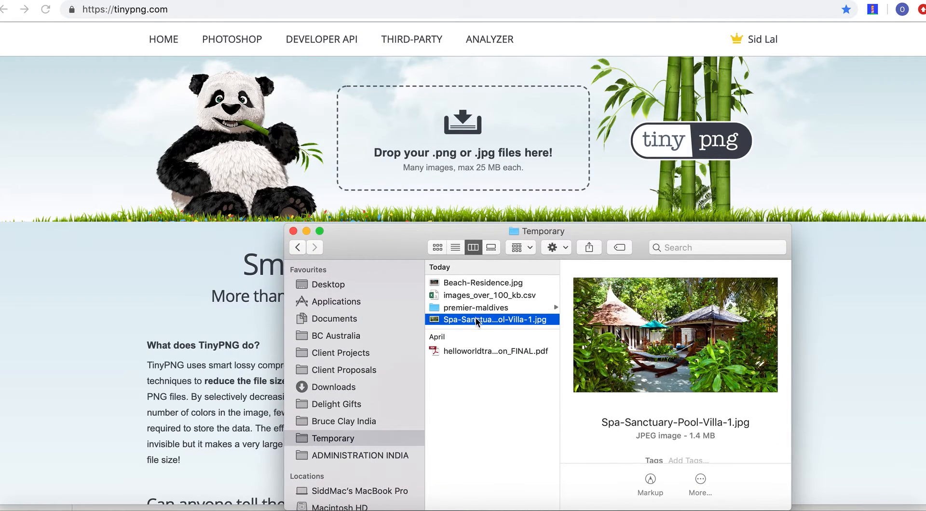
click(462, 283)
drag(462, 283, 456, 146)
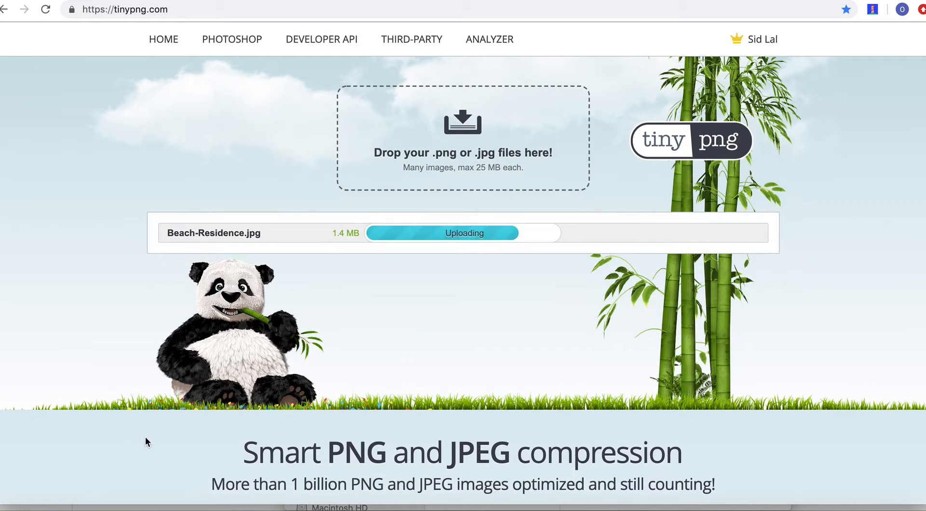
click(27, 507)
drag(475, 320, 470, 120)
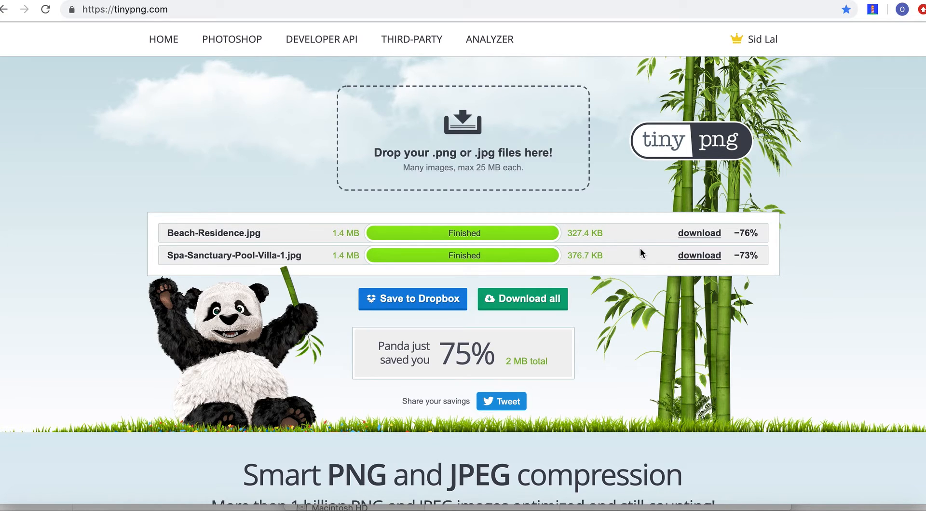
Download all compressed images from TinyPNG as a zip and extract it to show the files in Finder.
click(535, 296)
click(515, 301)
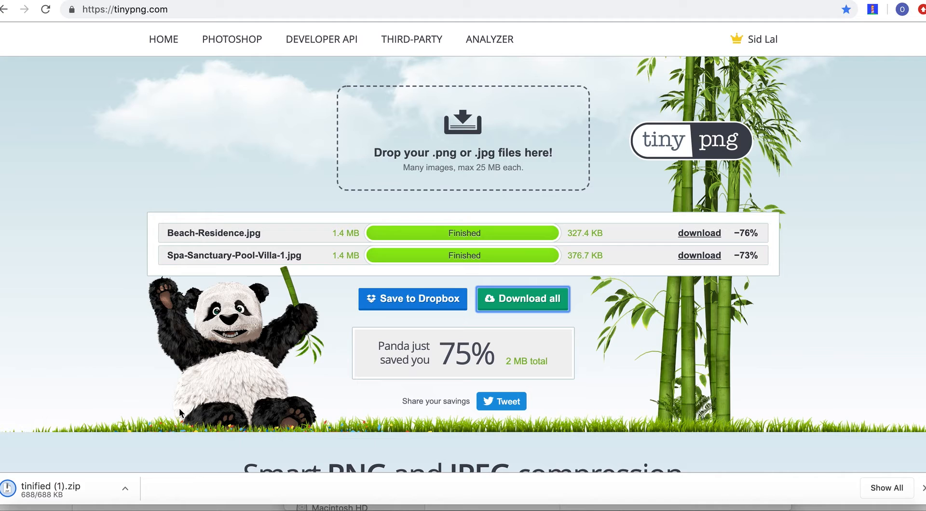
click(27, 507)
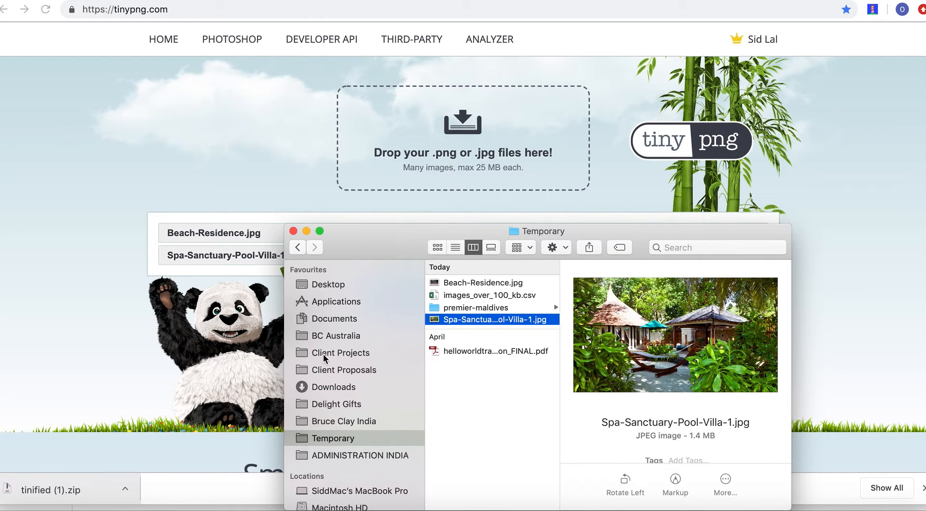
click(112, 490)
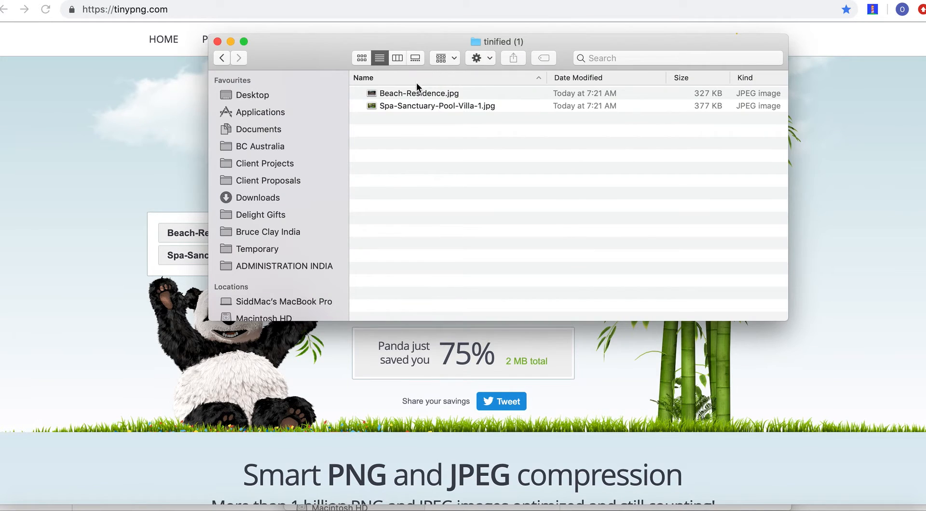
View the compressed Beach-Residence.jpg to check its quality, and return to the TinyPNG page in Google Chrome.
click(418, 93)
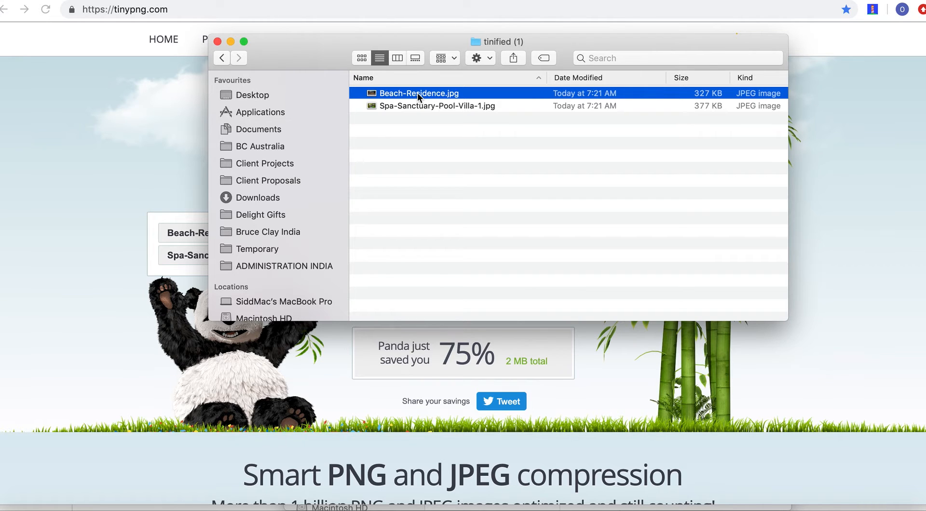
double_click(418, 93)
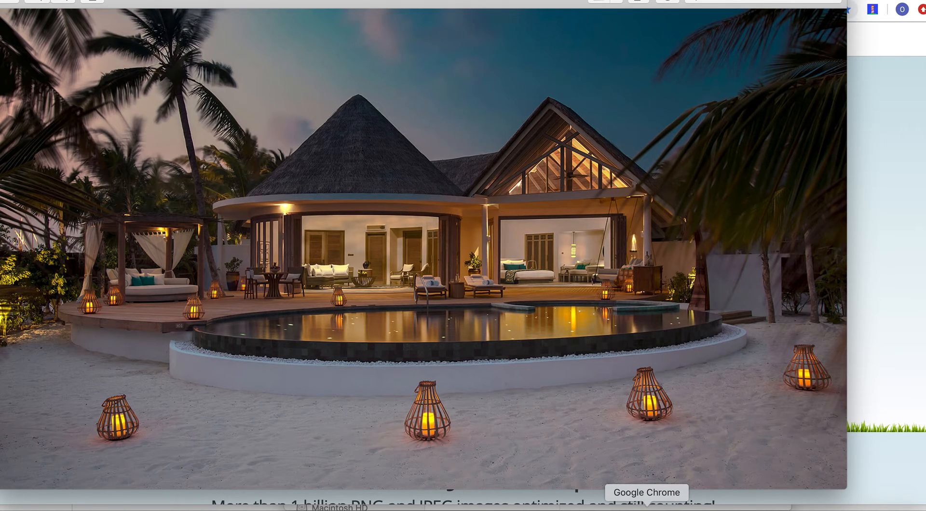
click(647, 508)
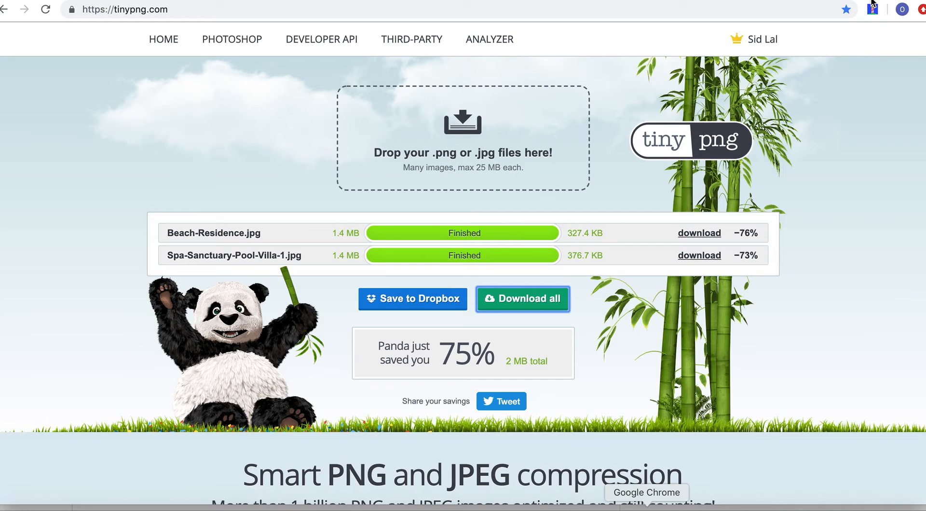